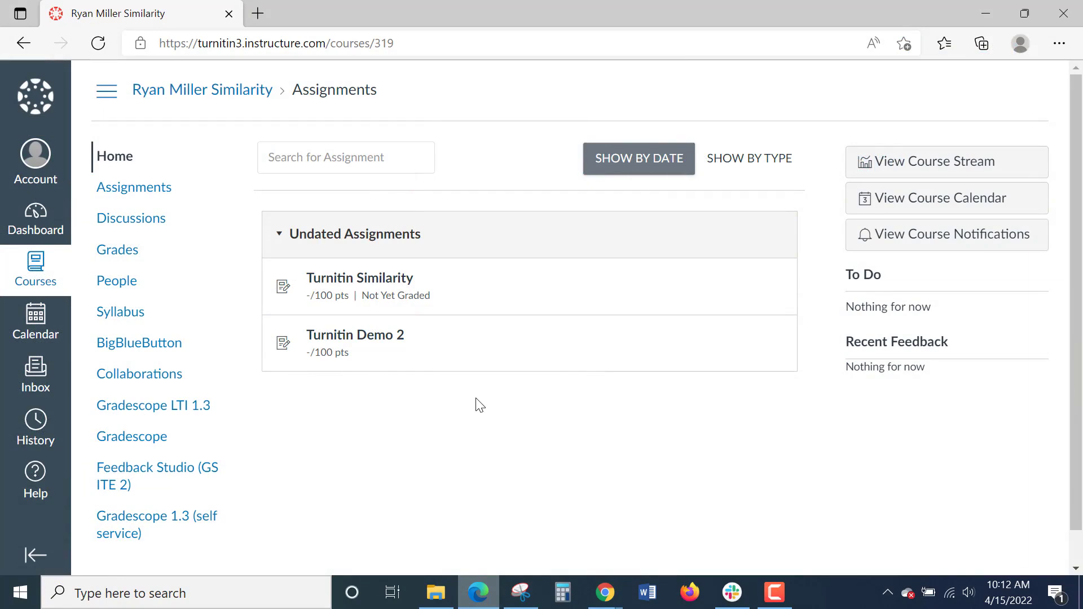
# Step: Open the Turnitin Demo 2 assignment and start a new submission
pyautogui.click(338, 349)
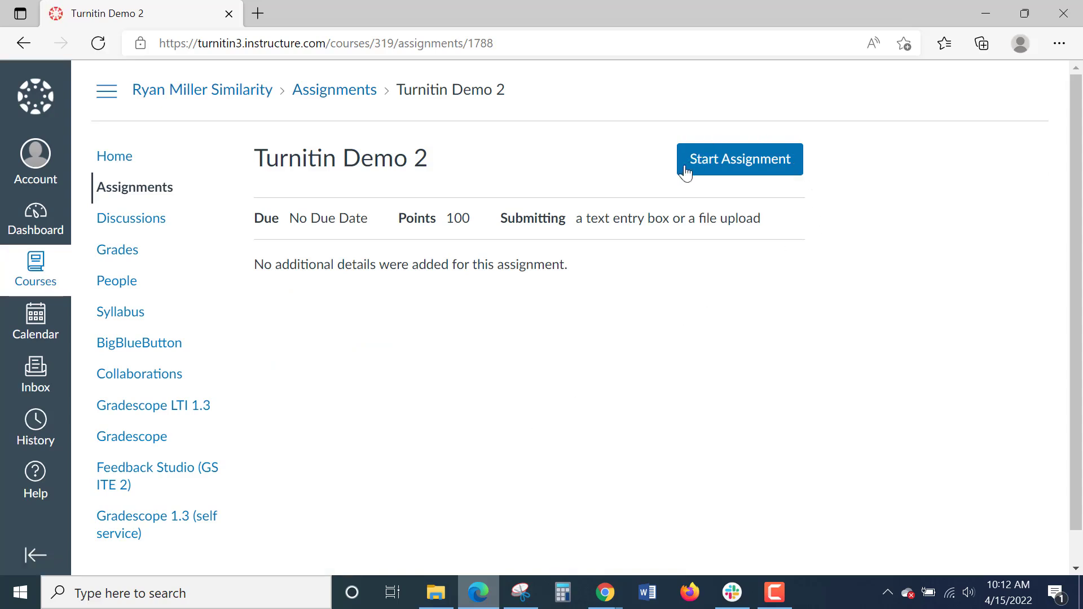
pyautogui.click(739, 162)
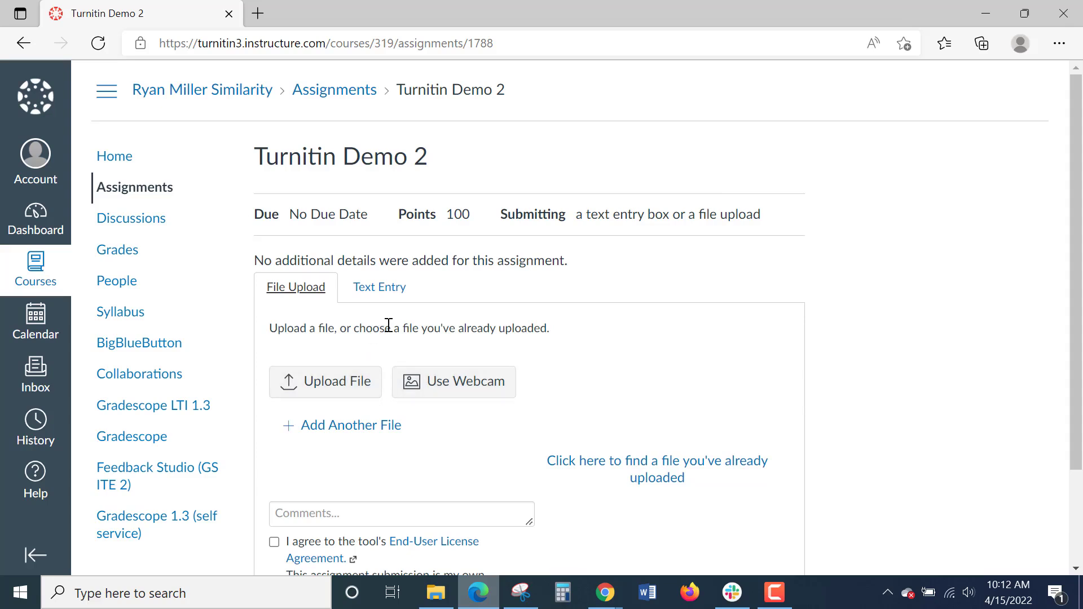
pyautogui.click(384, 290)
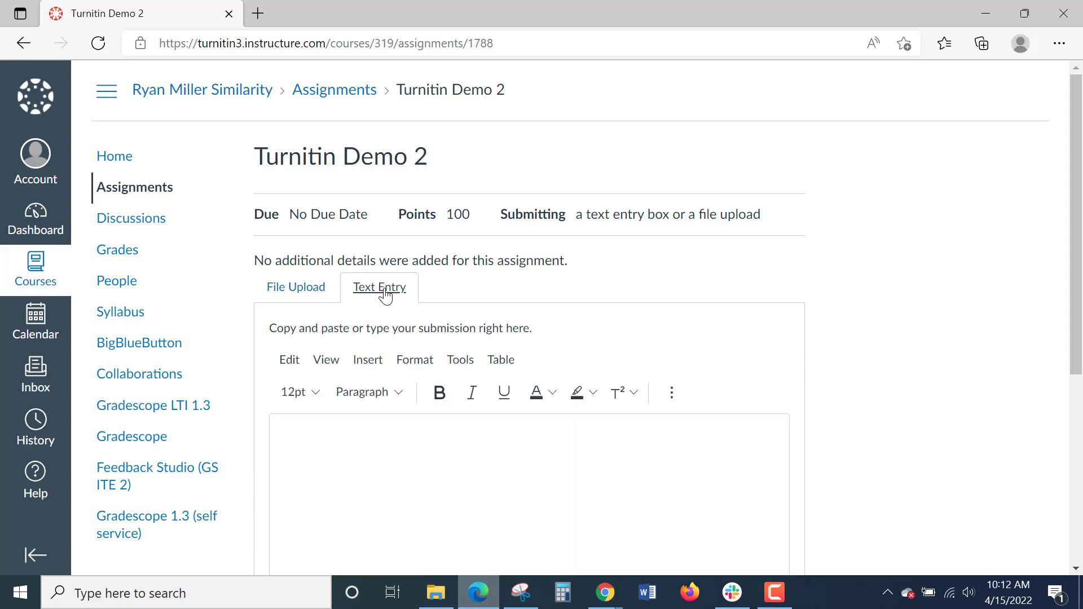
pyautogui.click(309, 293)
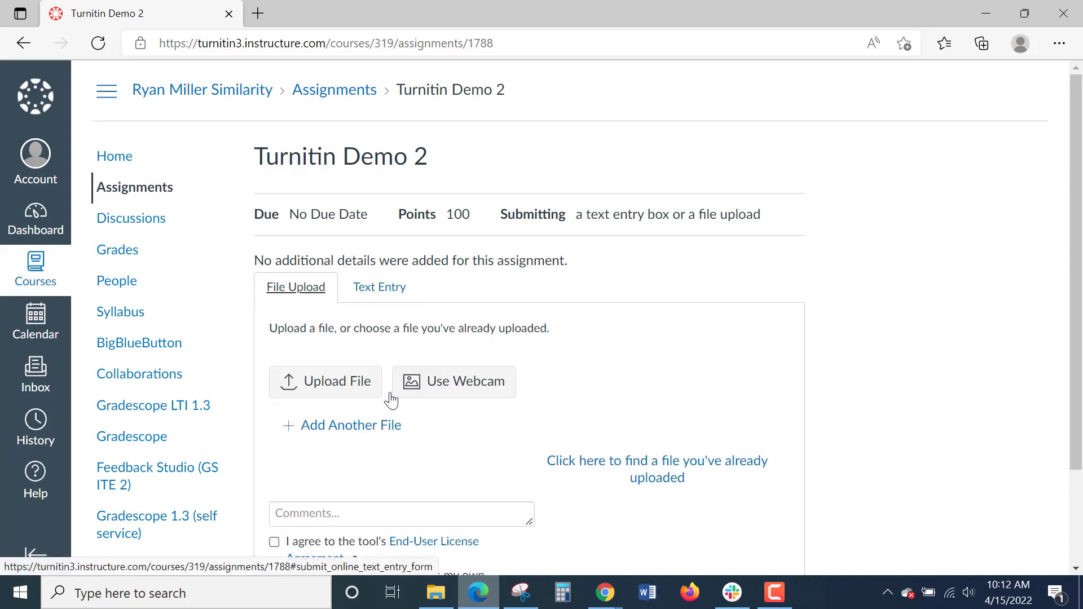
# Step: Attach Global Warming 1.docx and accept the End-User License Agreement
pyautogui.click(337, 390)
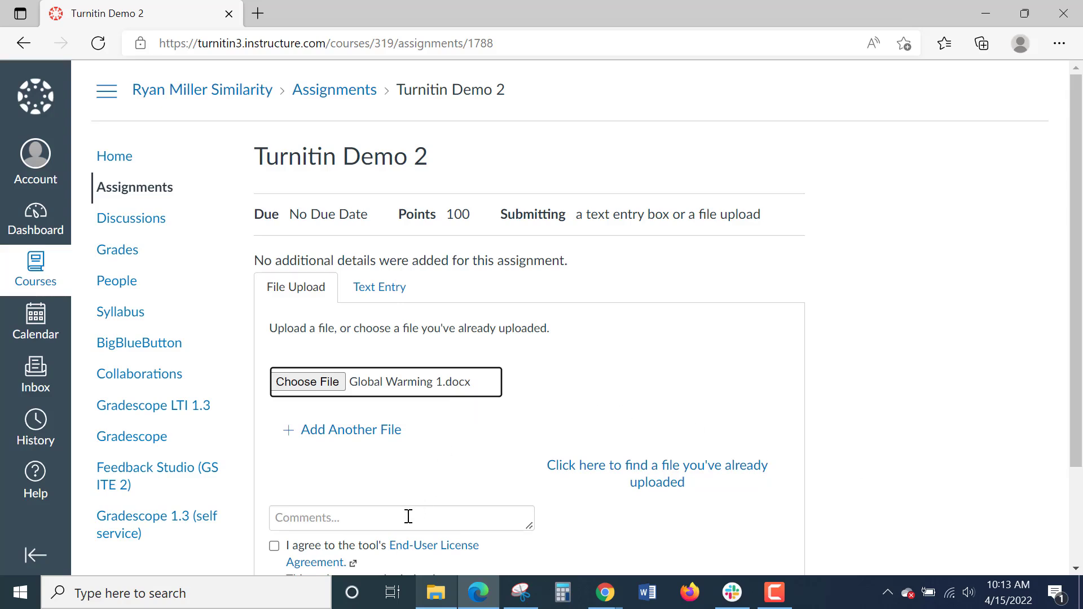
pyautogui.scroll(-2, 408, 517)
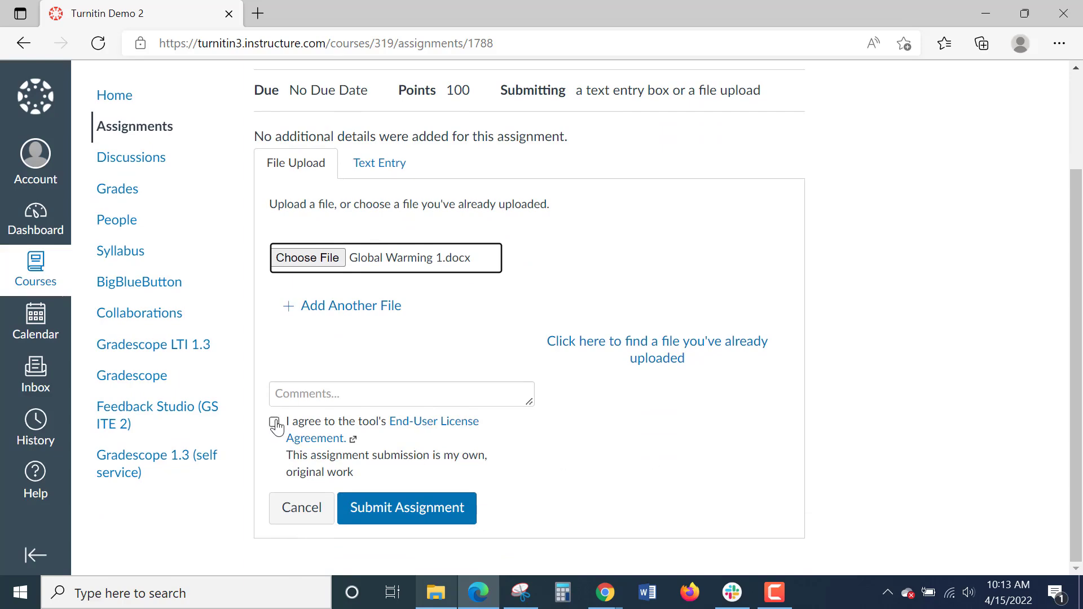
pyautogui.click(274, 422)
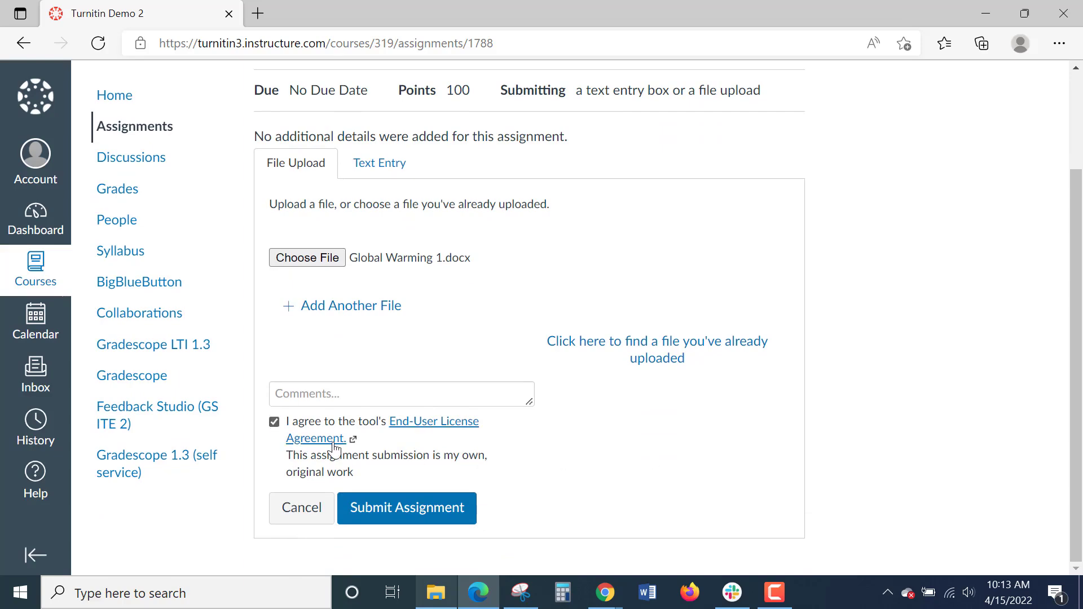
# Step: Submit Turnitin Demo 2 with Global Warming 1.docx attached
pyautogui.click(424, 519)
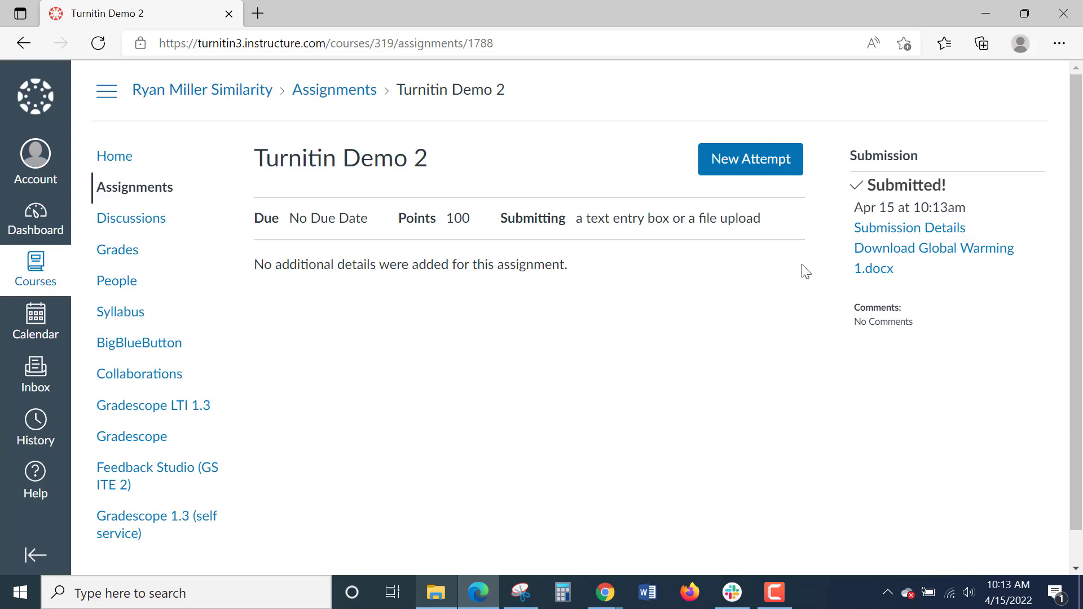
pyautogui.click(880, 230)
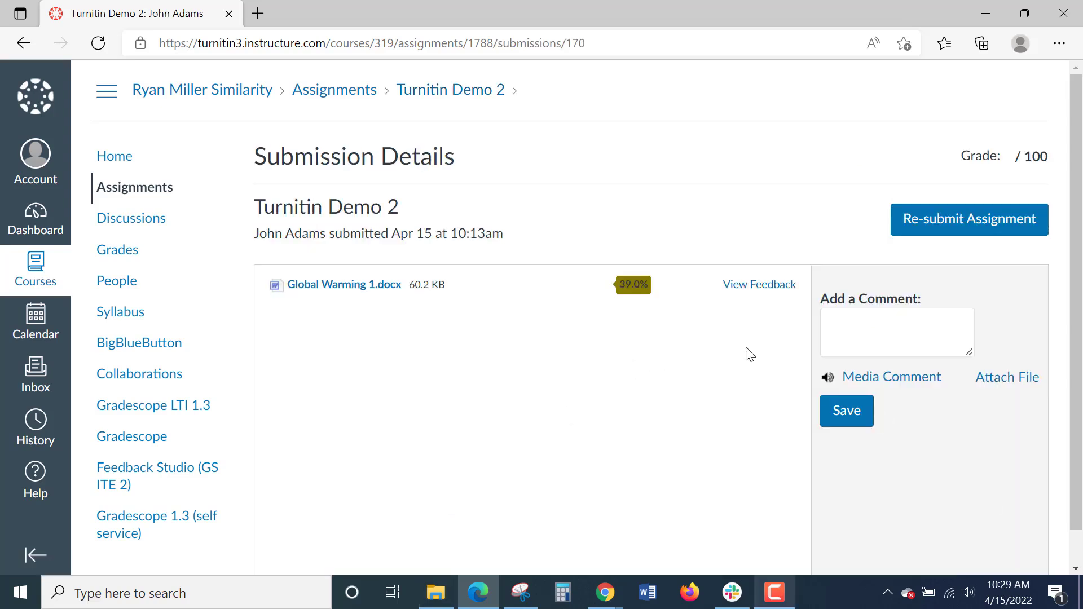